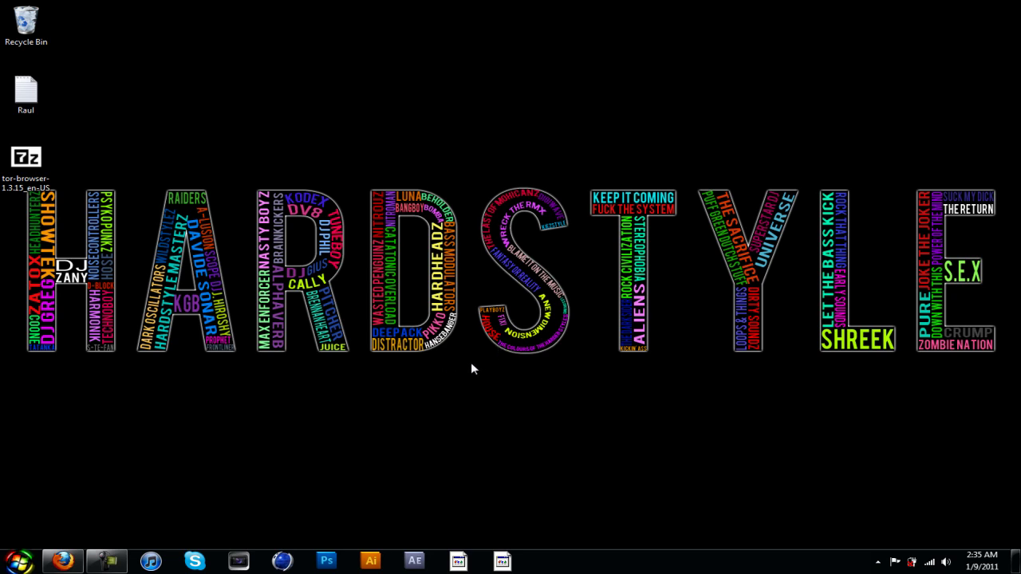
- Switch to Firefox and review the Microsoft Windows and Apple OS X packages offered on the Download Tor page
drag(471, 364, 1015, 187)
click(64, 560)
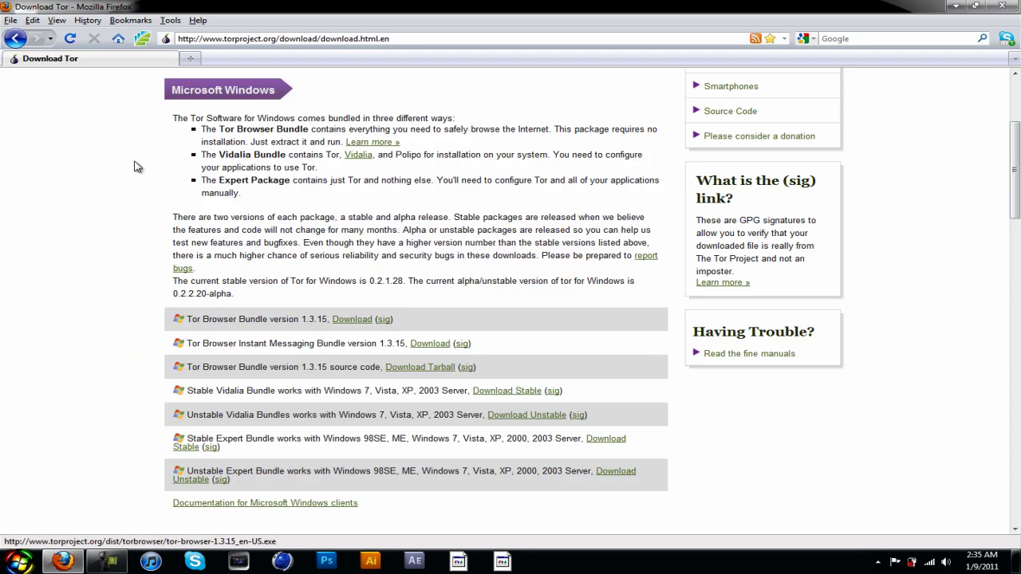
scroll(136, 174, up, 5)
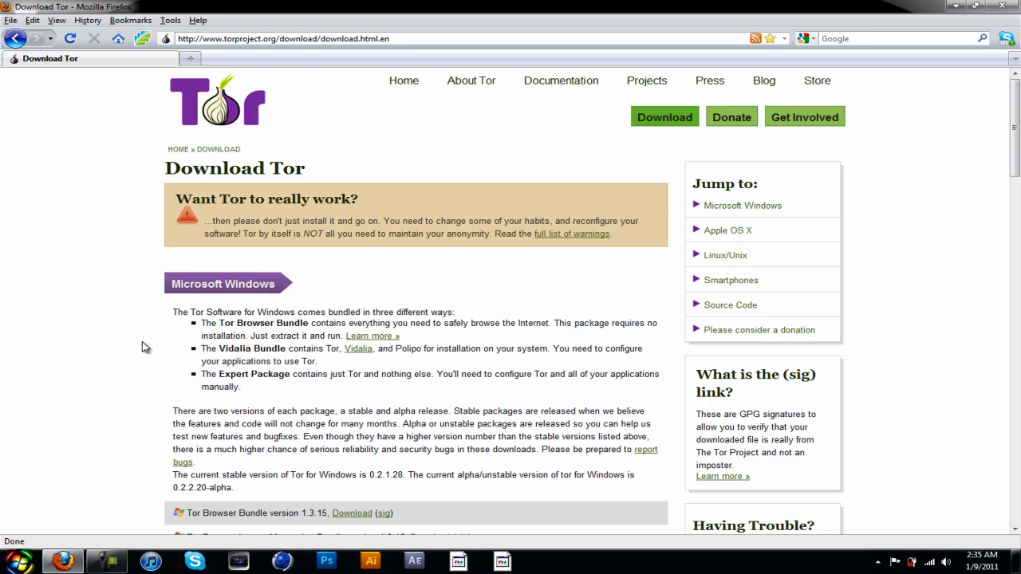
scroll(77, 426, down, 3)
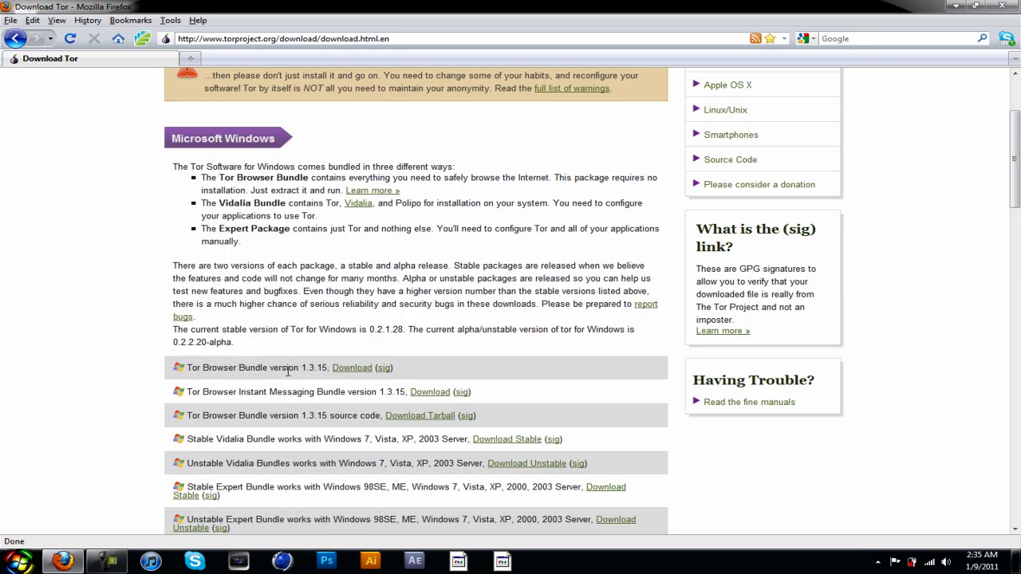
scroll(116, 388, down, 7)
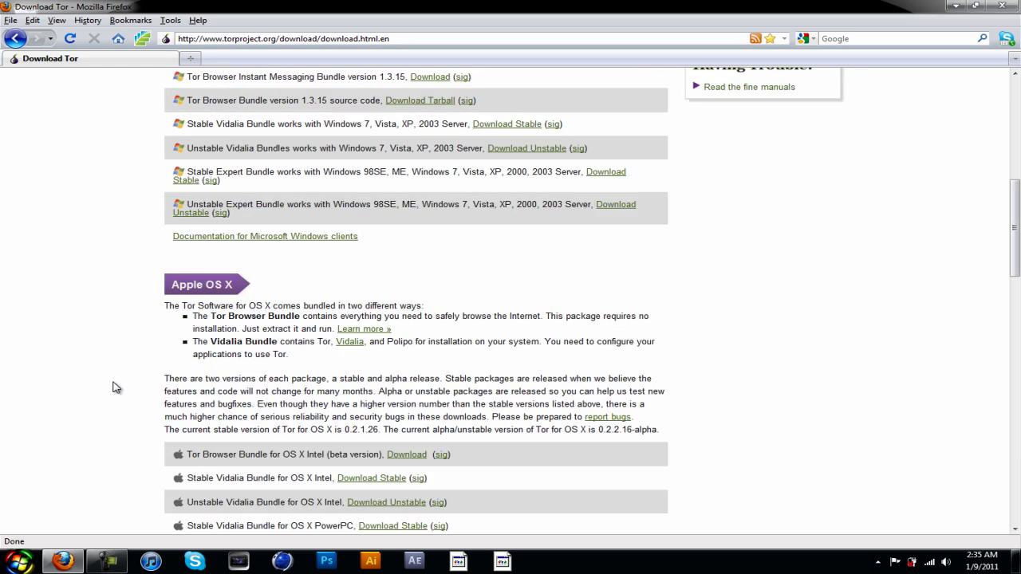
scroll(116, 387, down, 2)
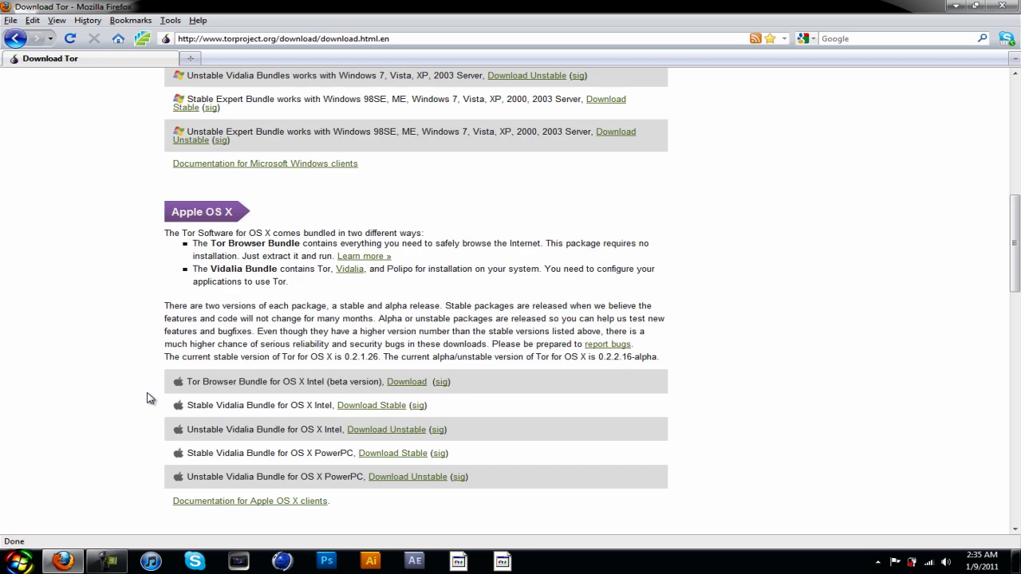
scroll(147, 398, up, 12)
scroll(147, 398, down, 5)
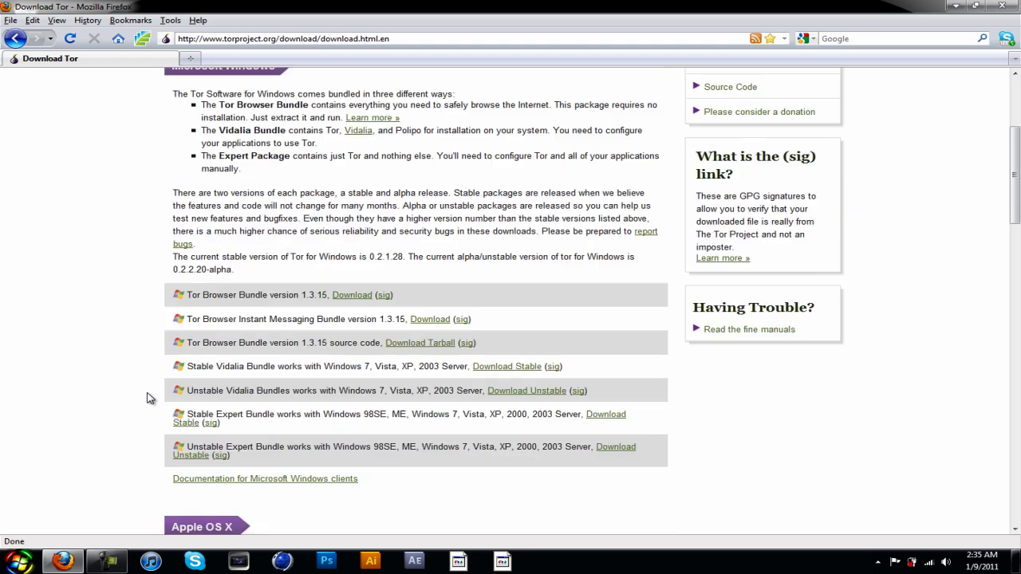
- Request the Windows download of Tor Browser Bundle version 1.3.15 and cancel the save prompt
click(355, 297)
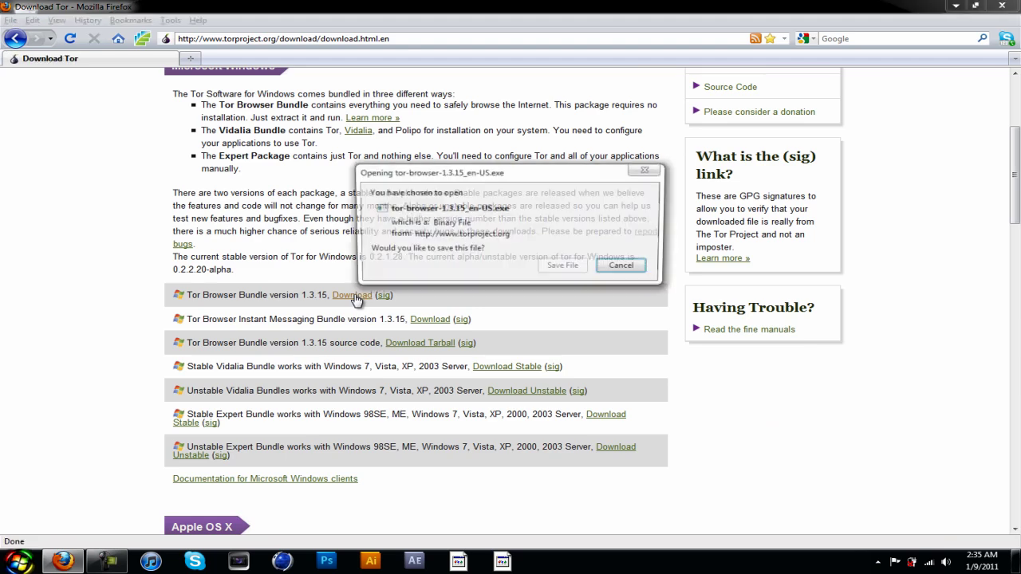
click(625, 267)
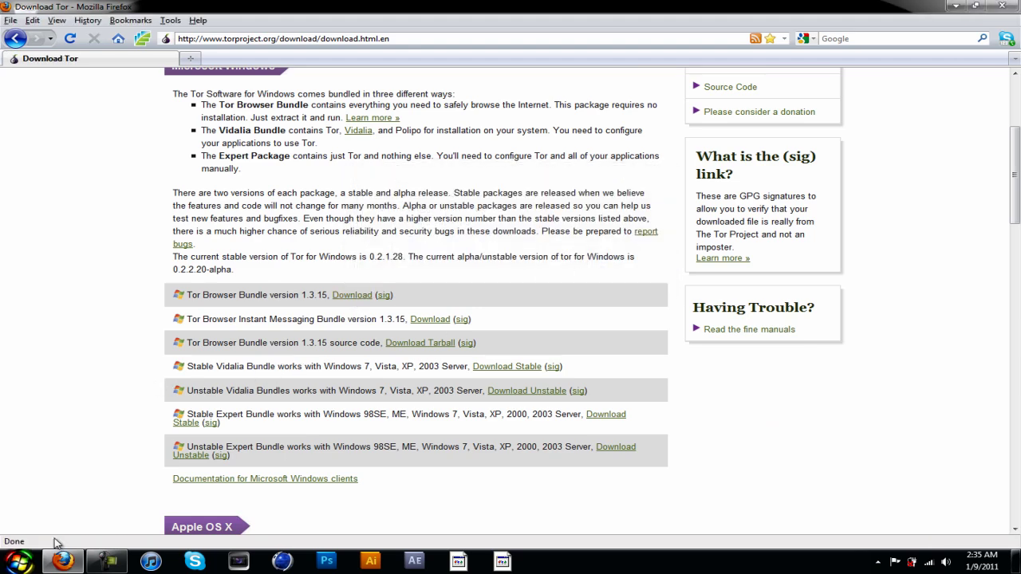
- Run the tor-browser-1.3.15_en-US self-extracting archive from the desktop and extract it to the Desktop folder
click(63, 562)
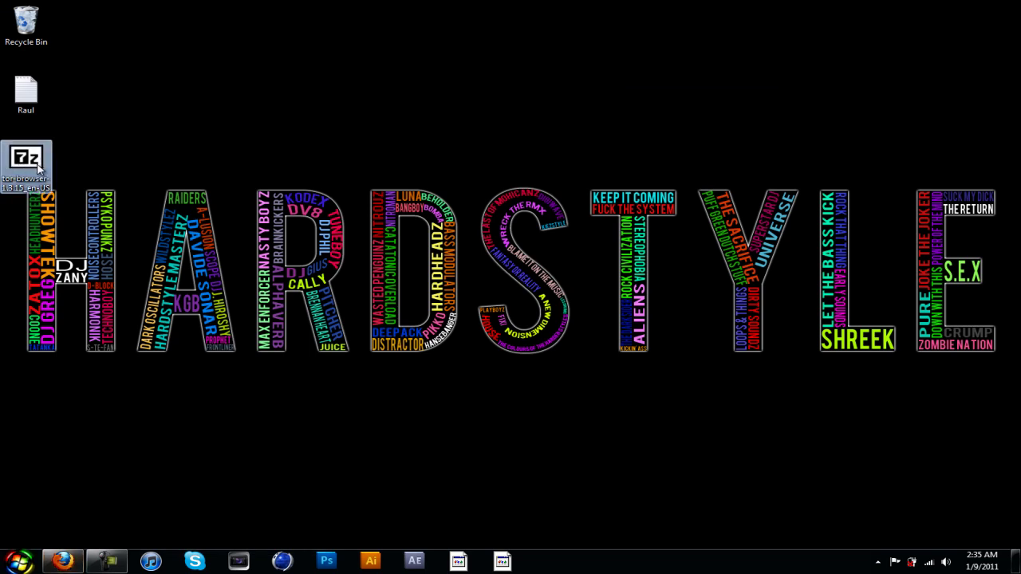
mouse_move(31, 180)
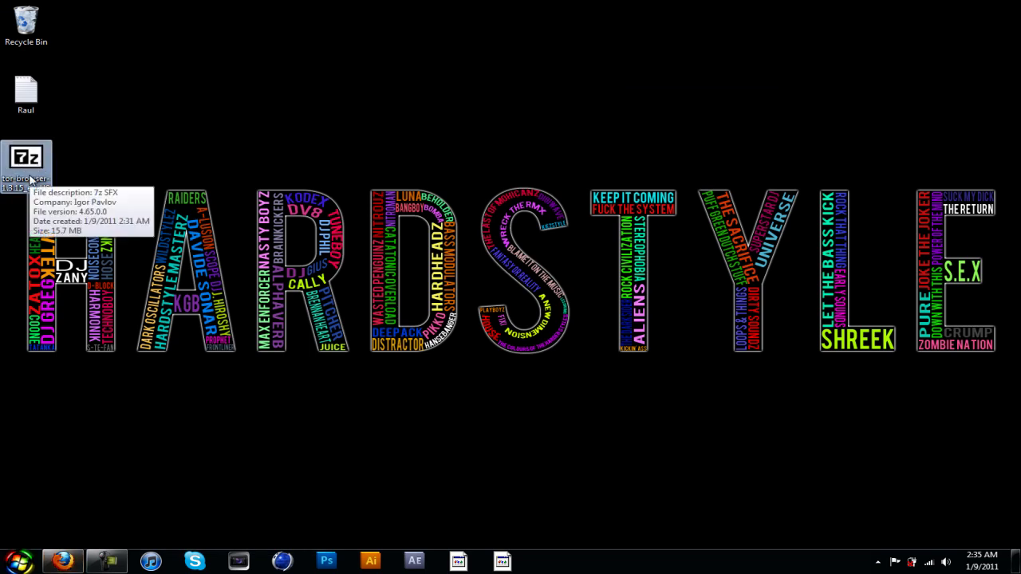
right_click(29, 177)
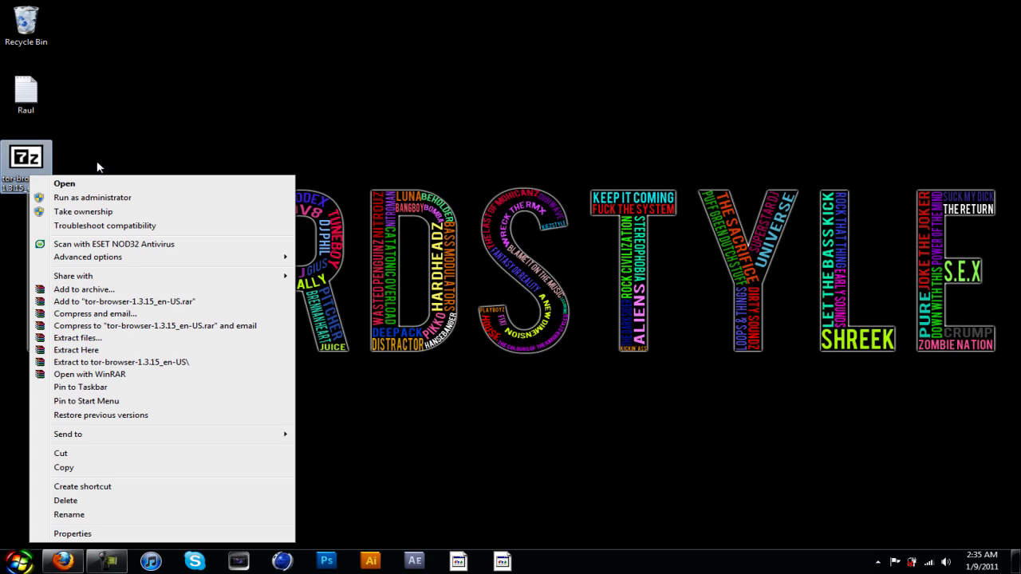
click(65, 153)
double_click(26, 160)
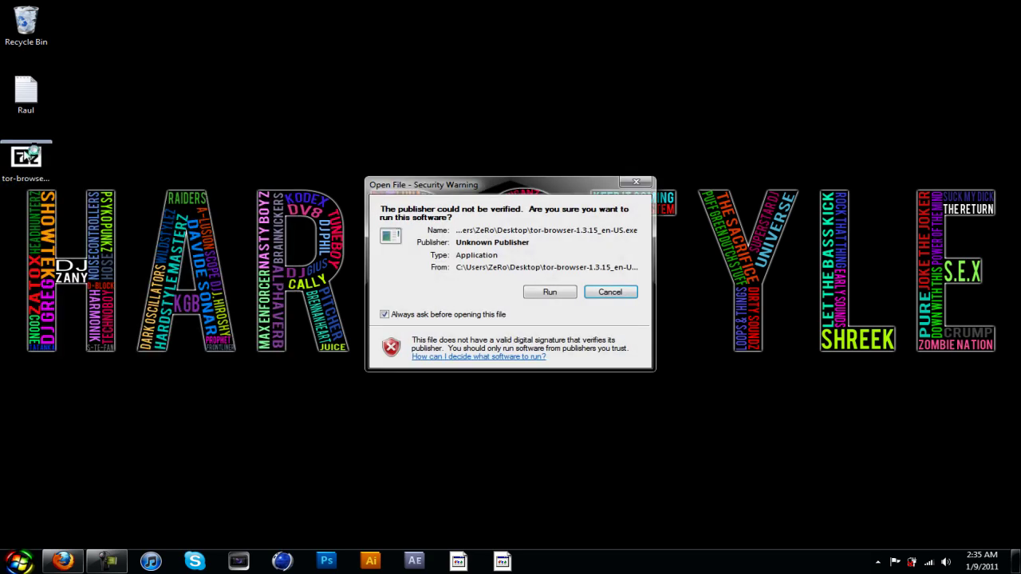
click(565, 294)
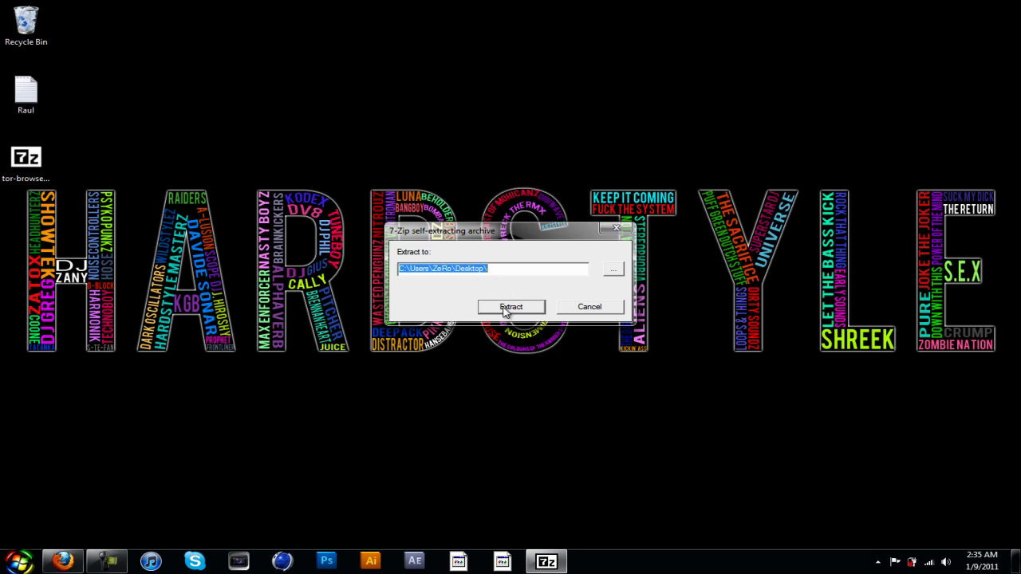
click(504, 309)
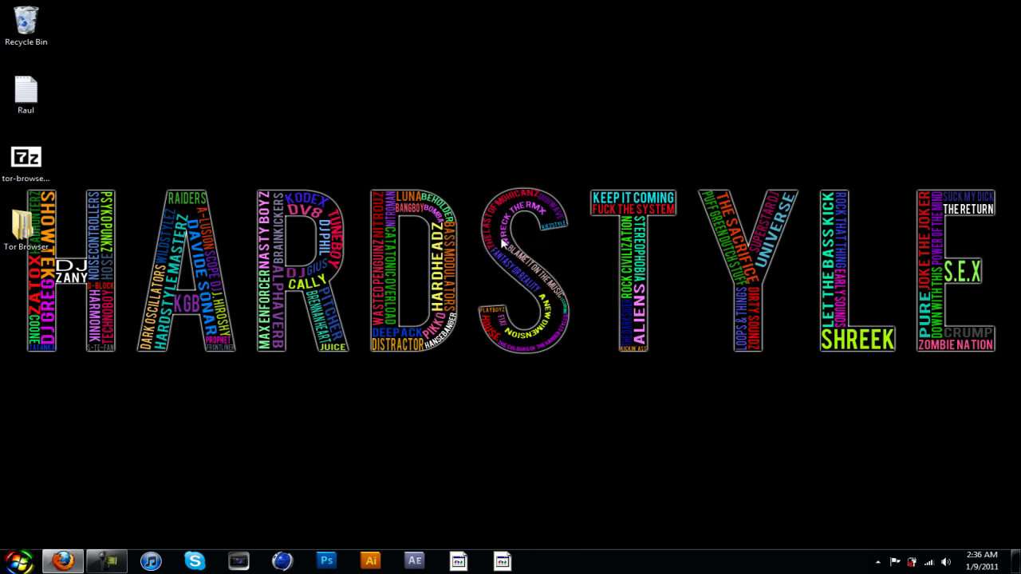
- Open the extracted Tor Browser folder on the desktop and display its contents as large icons
click(24, 227)
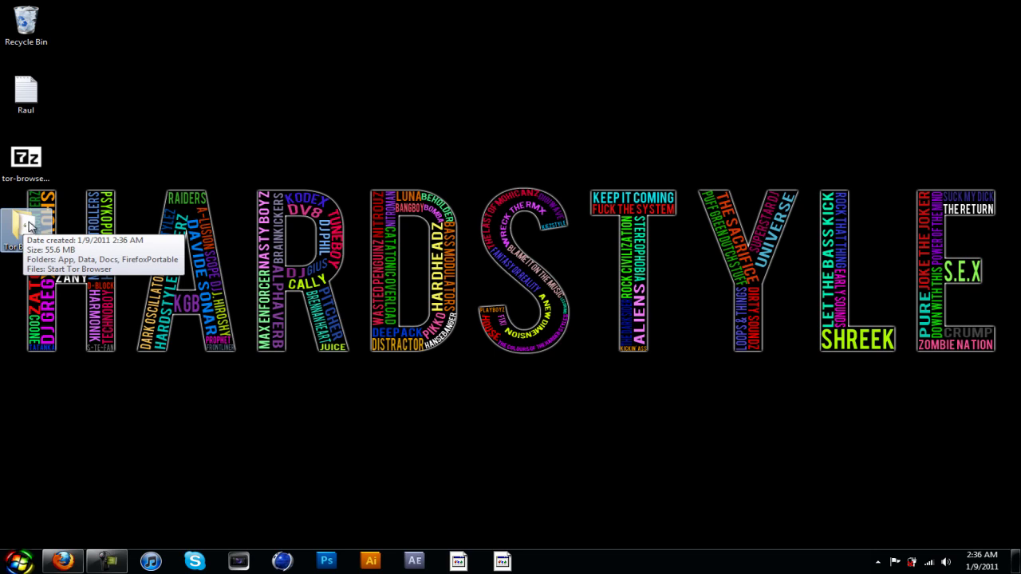
drag(24, 228, 366, 271)
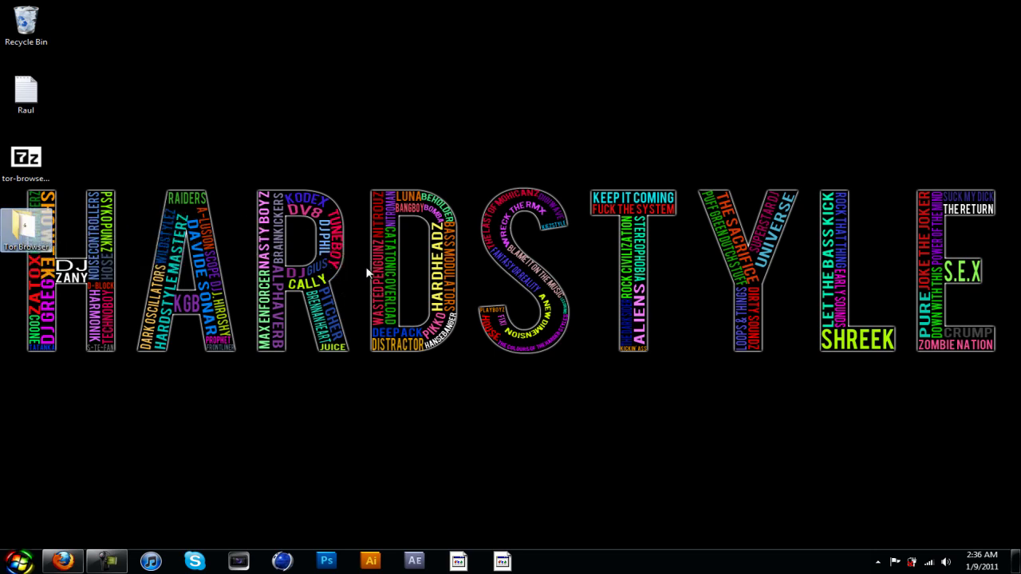
click(367, 271)
double_click(32, 230)
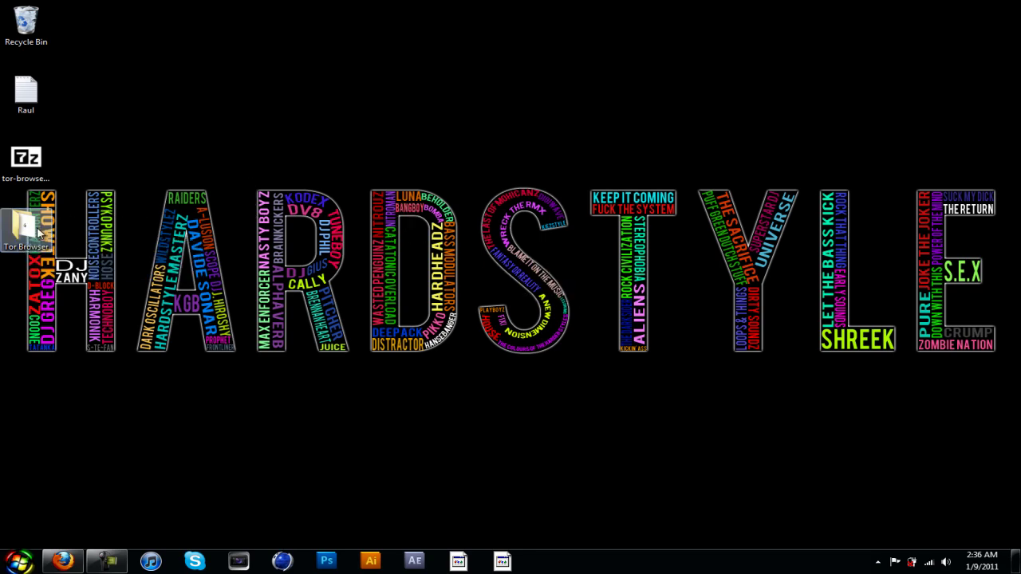
drag(454, 157, 381, 120)
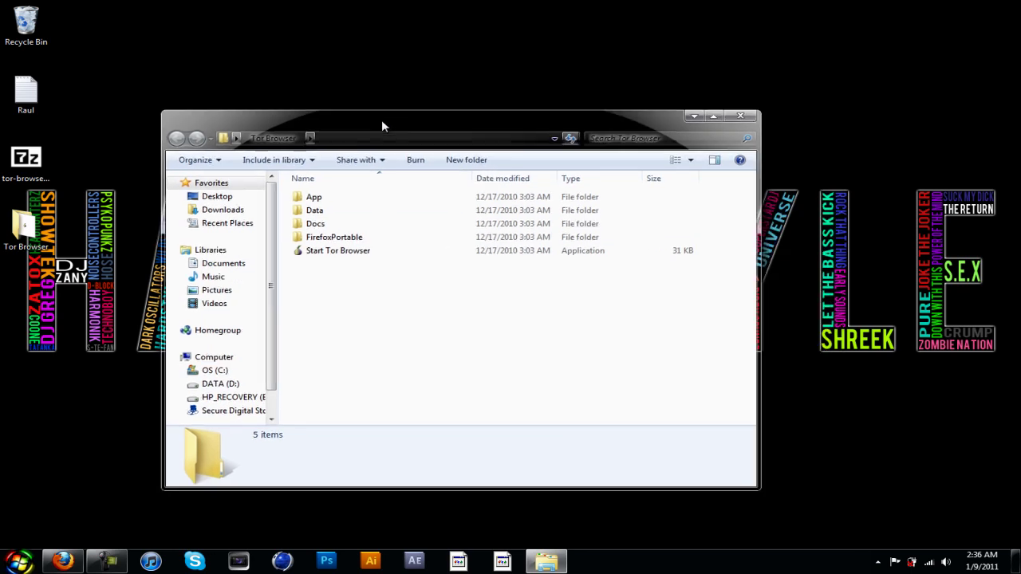
right_click(387, 355)
mouse_move(449, 362)
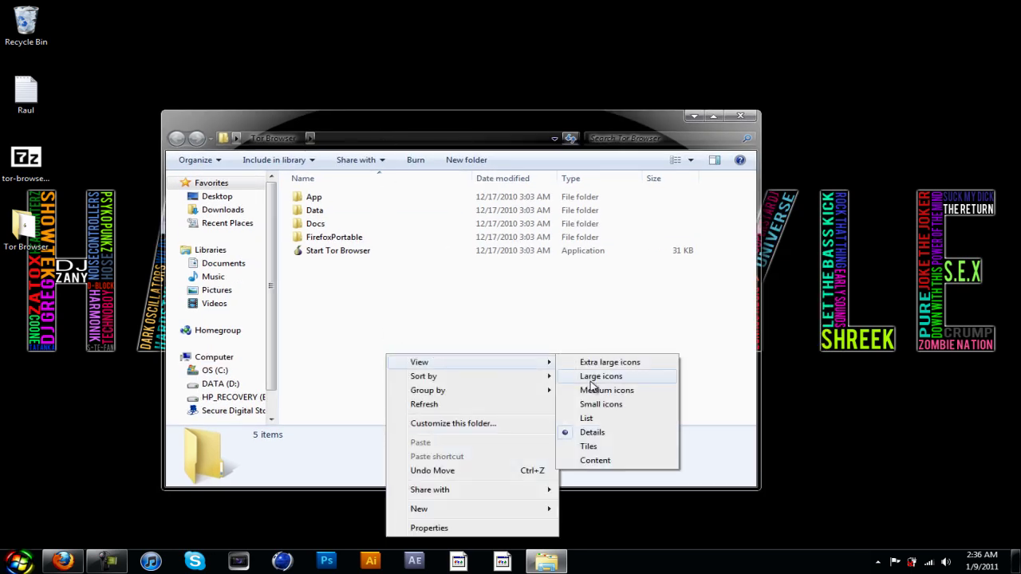
click(609, 389)
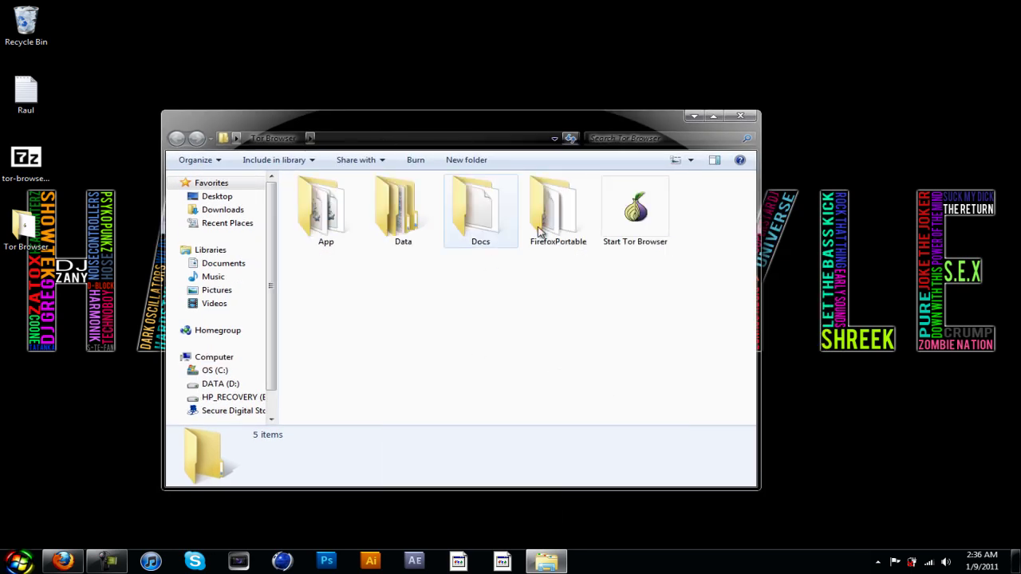
click(556, 212)
key(Left)
key(Left)
key(Left)
key(Right)
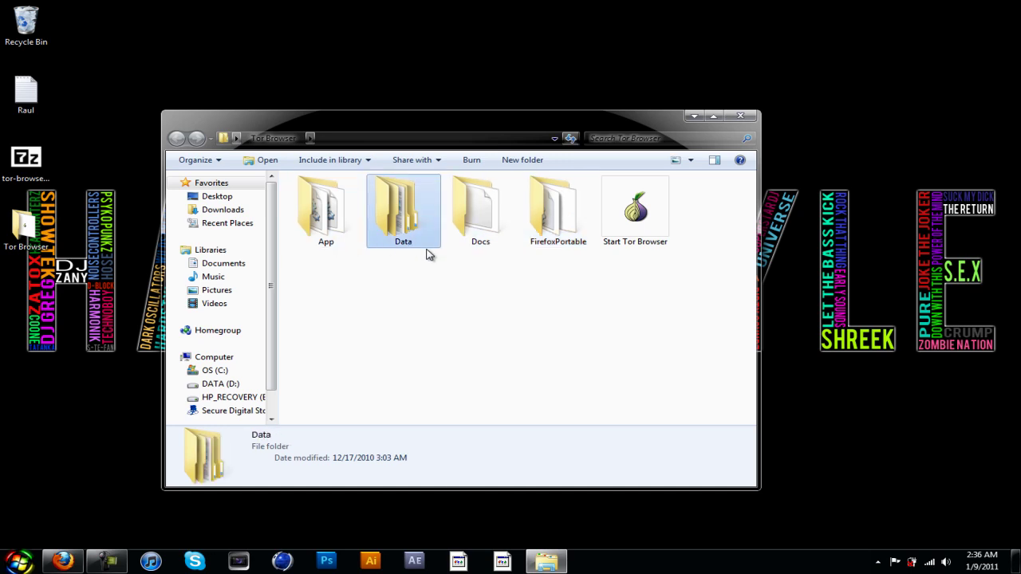
key(Right)
key(Right)
key(Left)
key(Left)
key(Left)
key(Left)
key(Right)
key(Right)
key(Right)
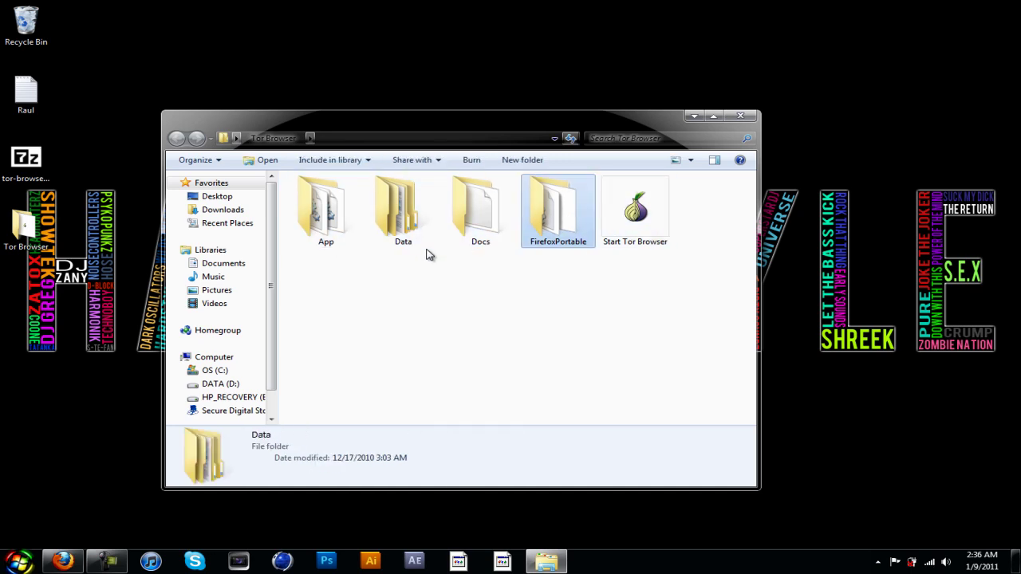
key(Left)
click(444, 287)
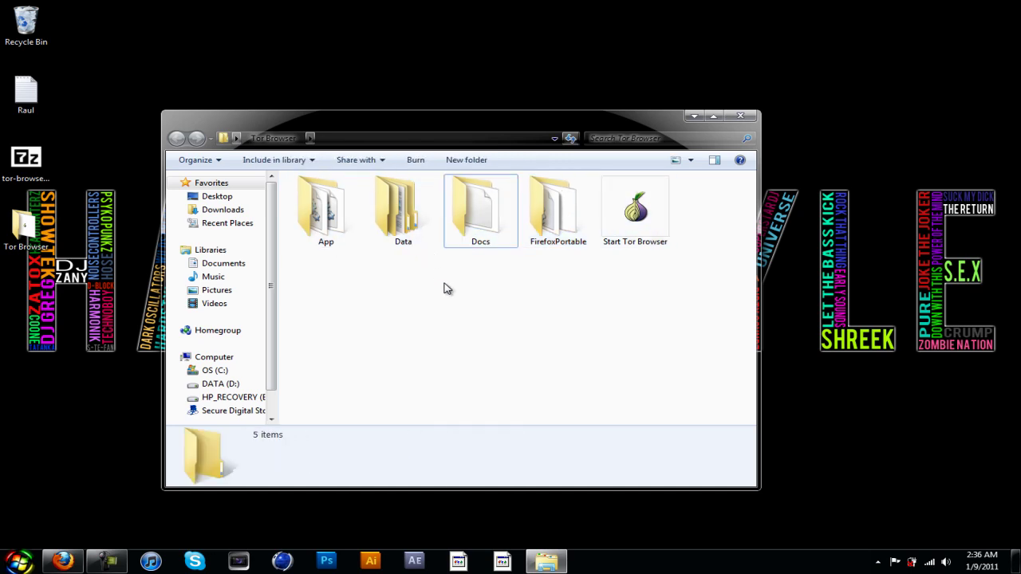
- Launch the Start Tor Browser application from the Tor Browser folder
click(647, 231)
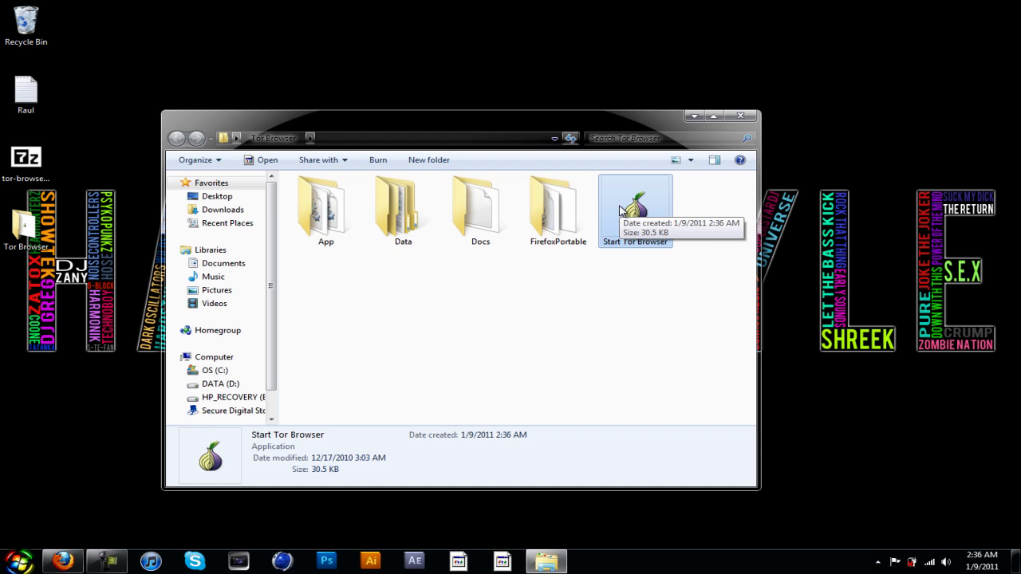
click(638, 301)
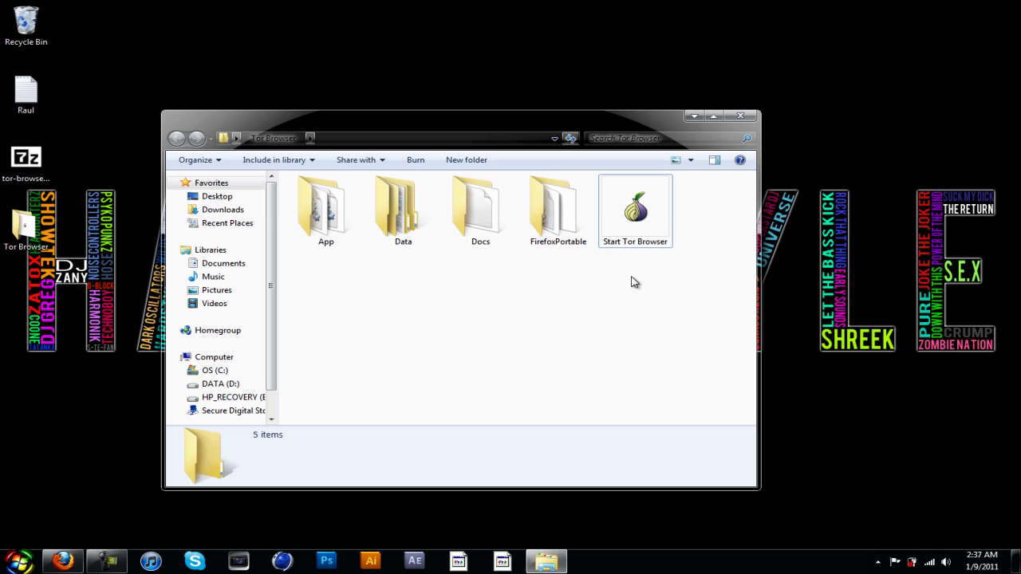
click(619, 218)
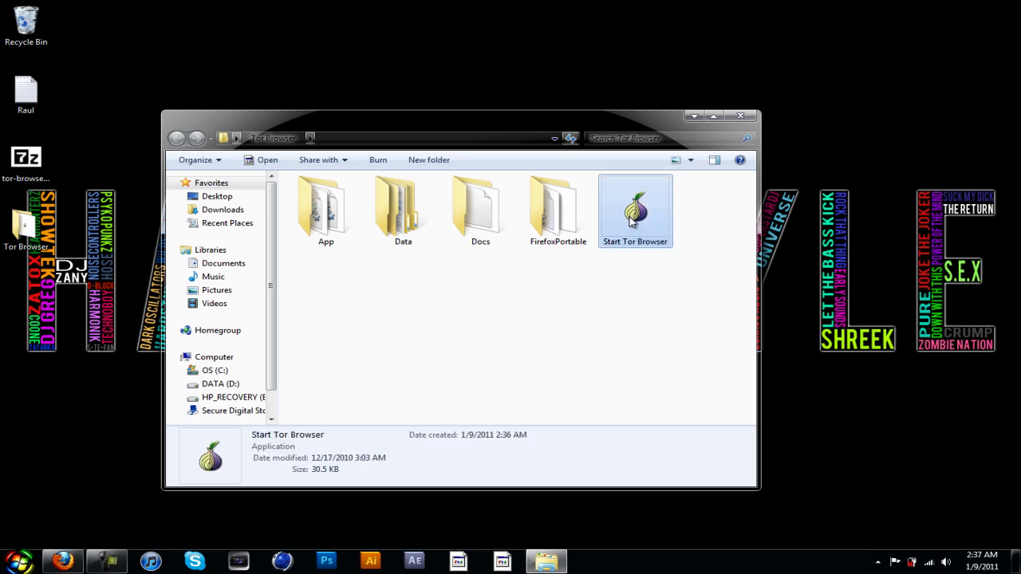
double_click(620, 214)
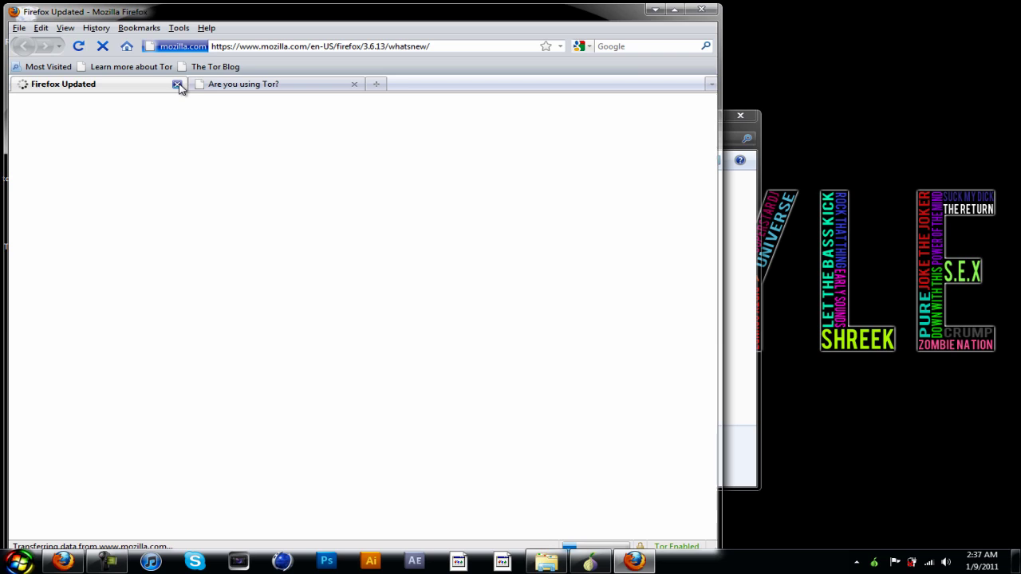
- Close the Firefox Updated tab and maximize the browser window with the Tor check page
click(178, 85)
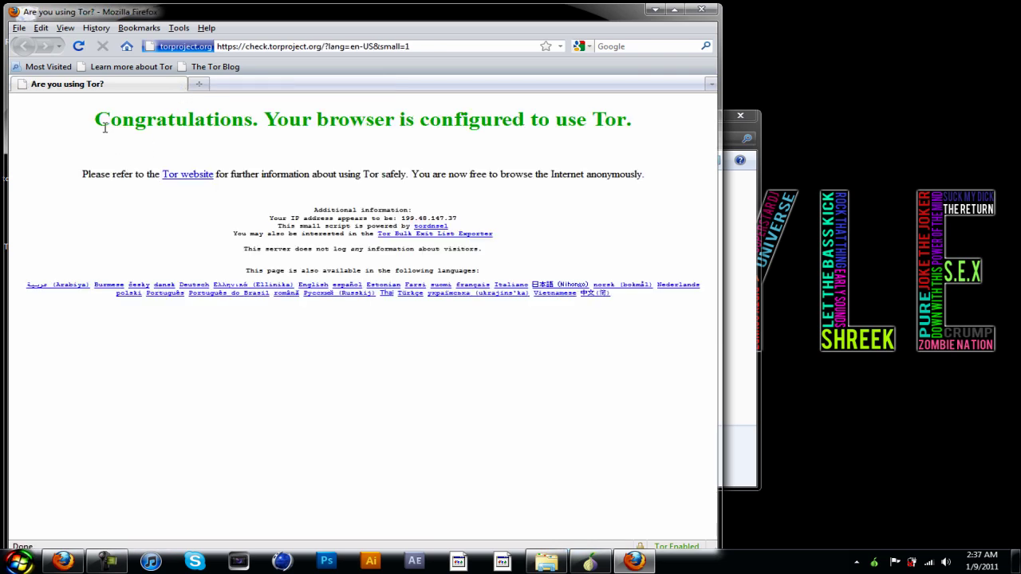
drag(98, 119, 603, 119)
click(488, 137)
double_click(348, 16)
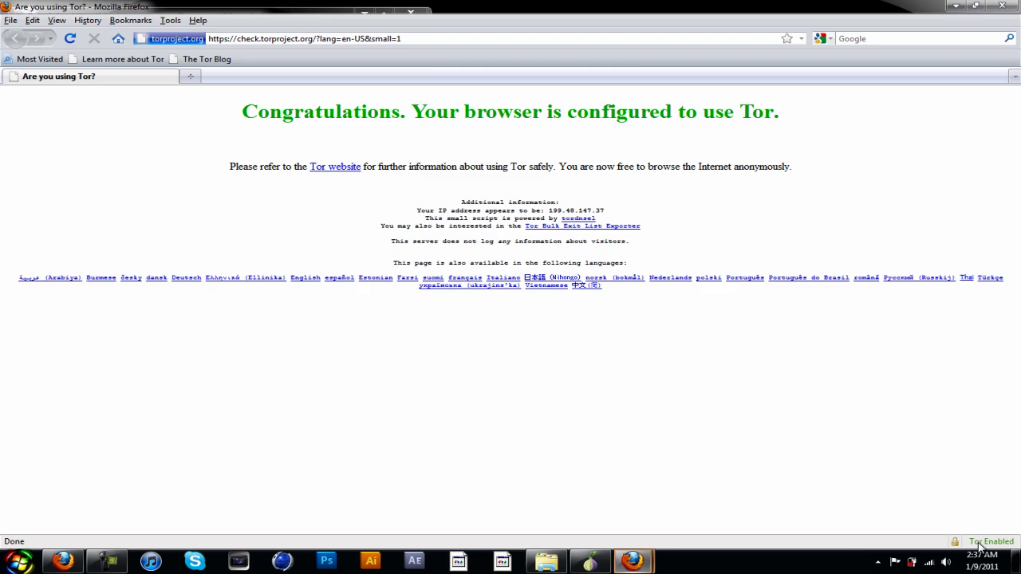
- Review the General, Media, Permissions and Security details in the Tor check page's Page Info window and close it
mouse_move(633, 562)
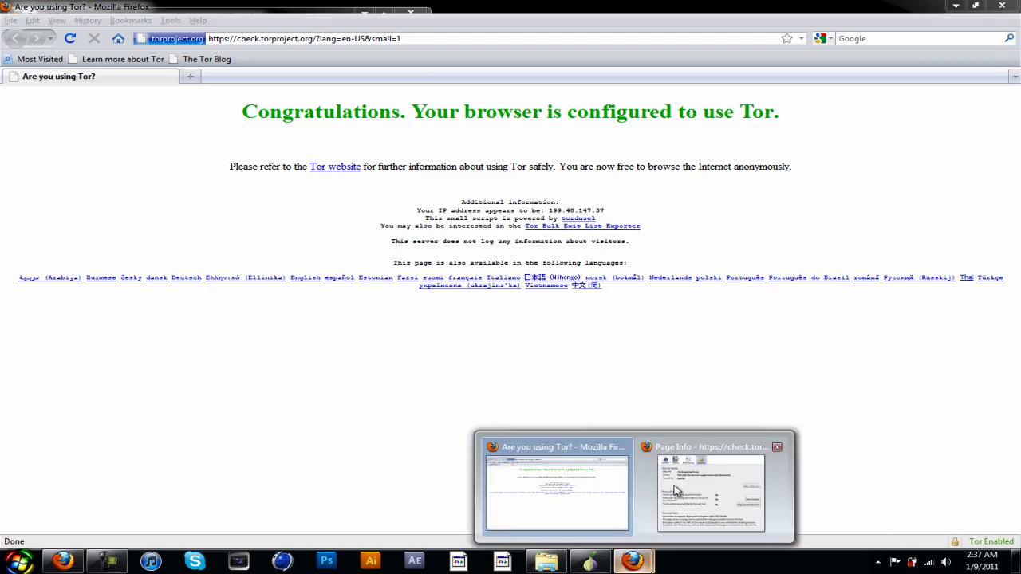
click(678, 490)
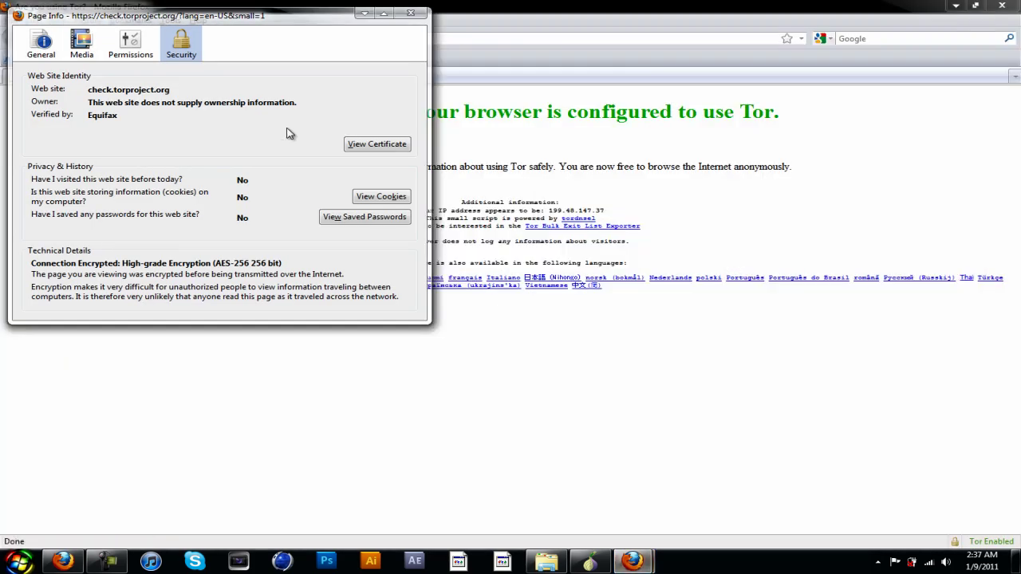
click(44, 55)
click(80, 61)
click(113, 61)
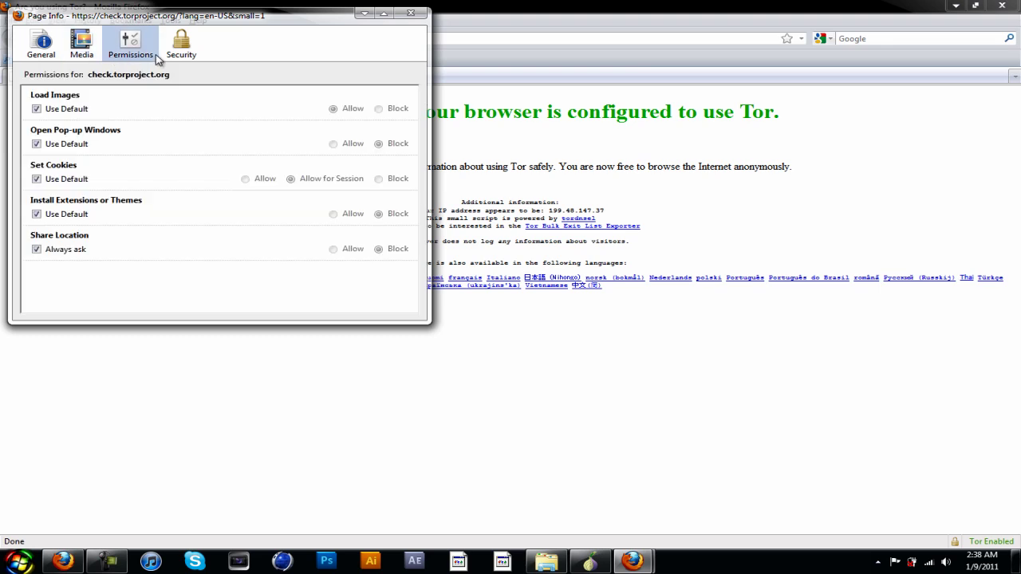
click(179, 56)
click(411, 15)
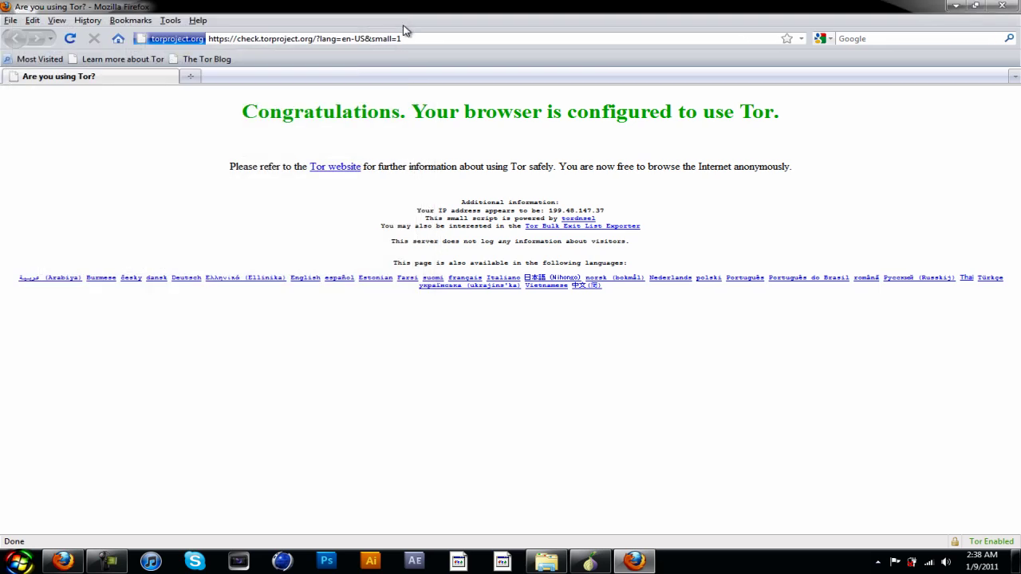
- Load facebook.com in the Tor-enabled browser
click(391, 38)
text(facebook)
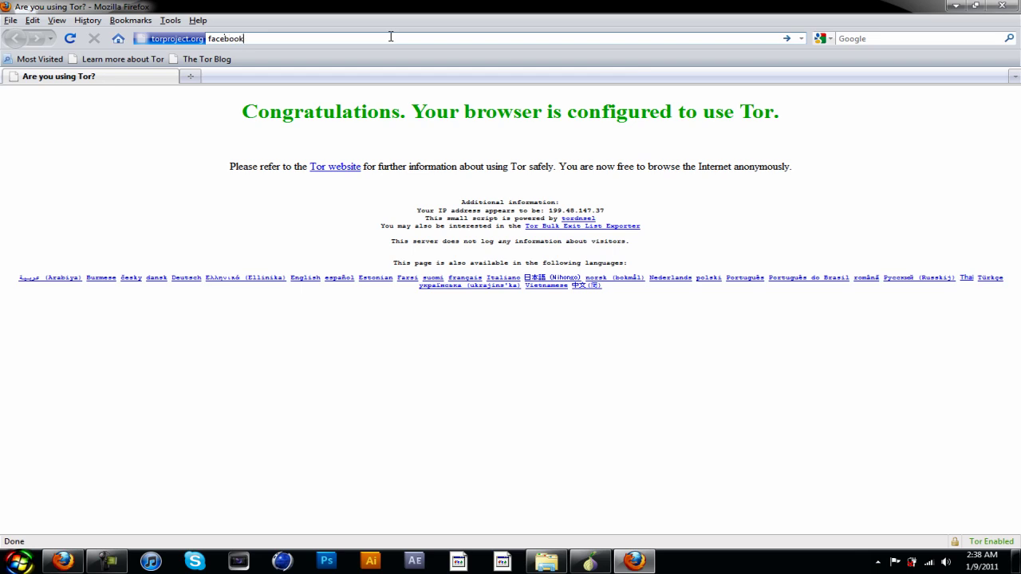
text(.com)
key(Return)
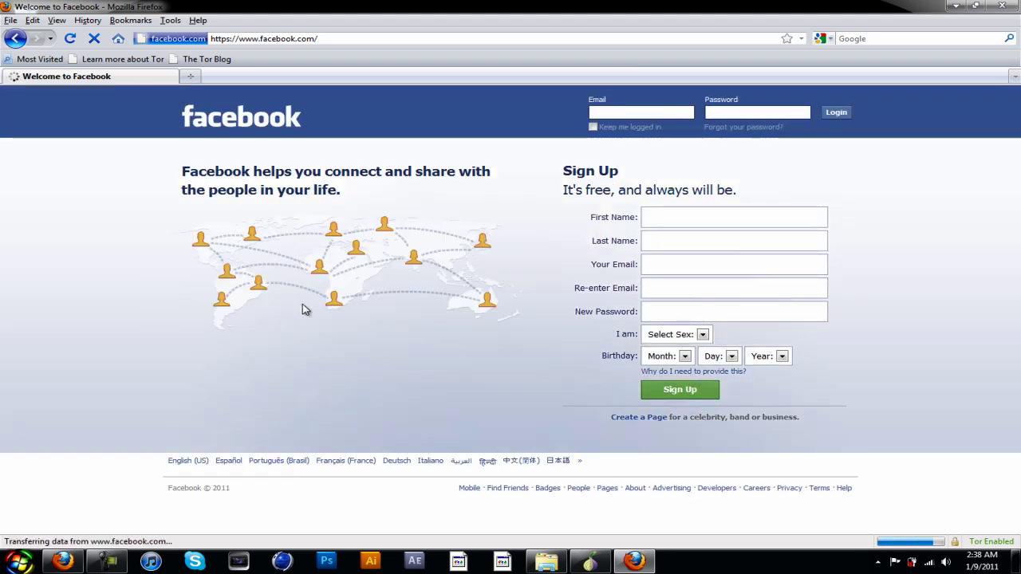
- Close the Tor browser window showing the Facebook page
drag(285, 287, 147, 380)
click(147, 379)
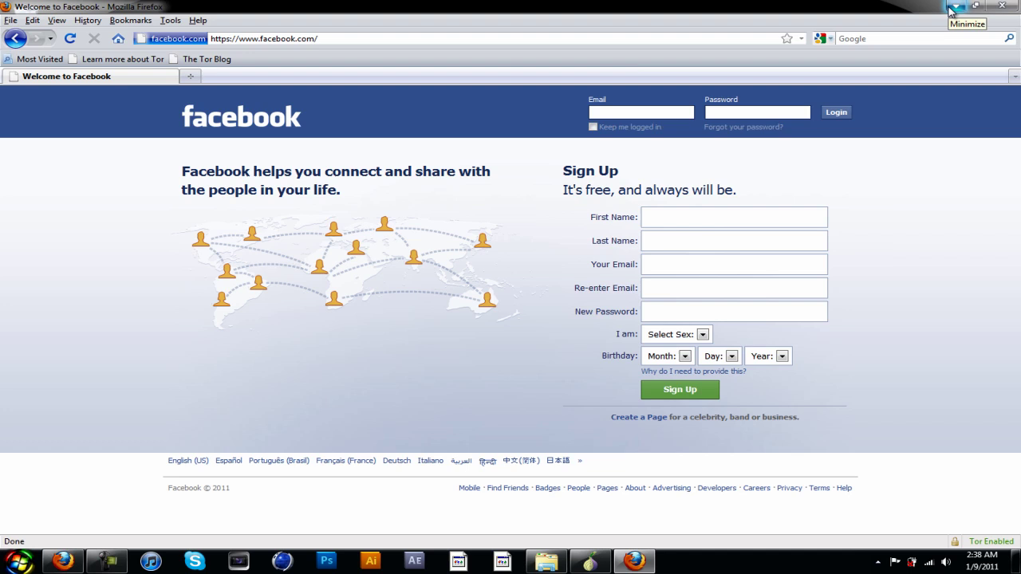
click(1001, 7)
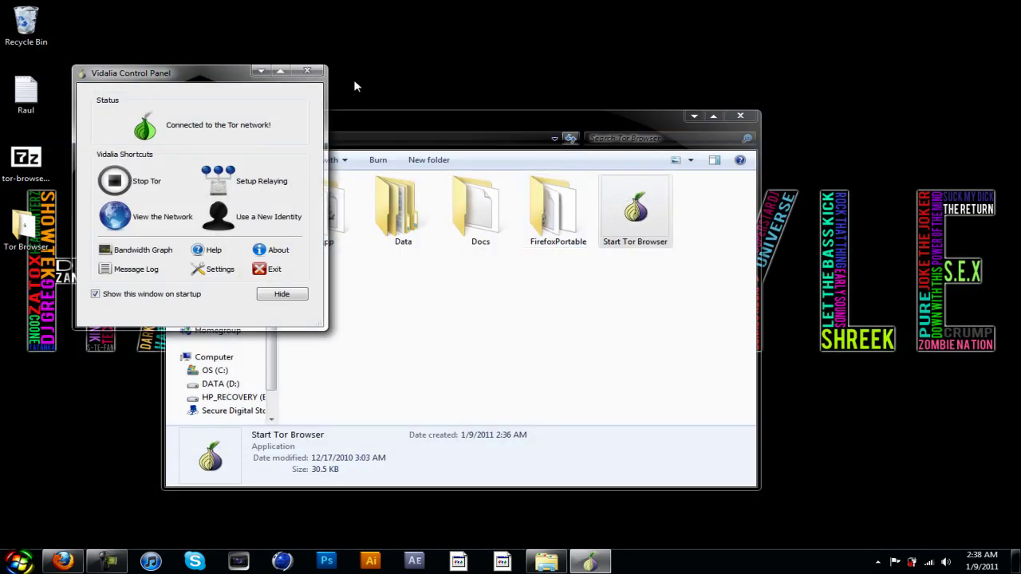
- Relaunch the Start Tor Browser application and place Vidalia's Settings window clear of the control panel
click(219, 269)
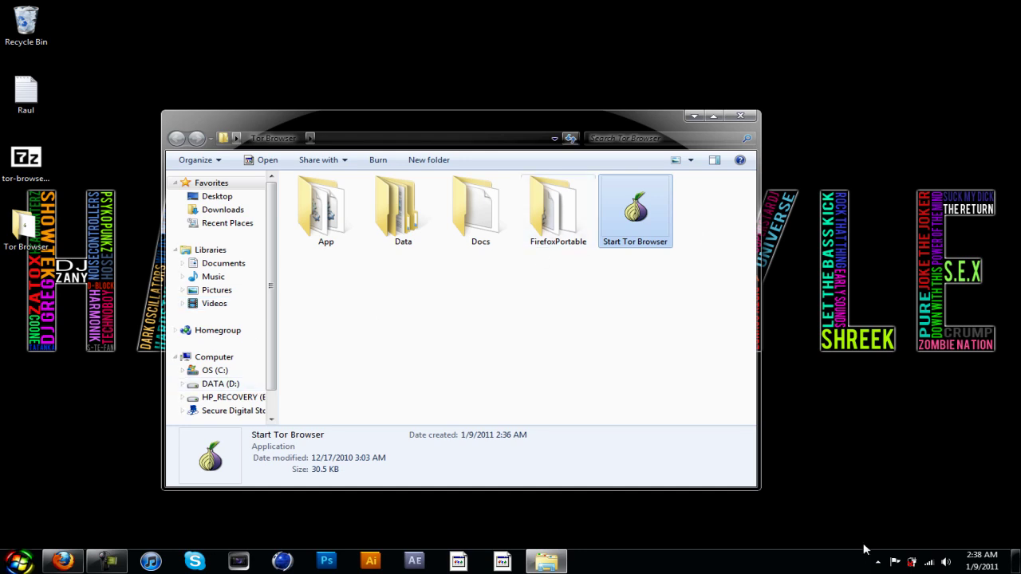
click(877, 561)
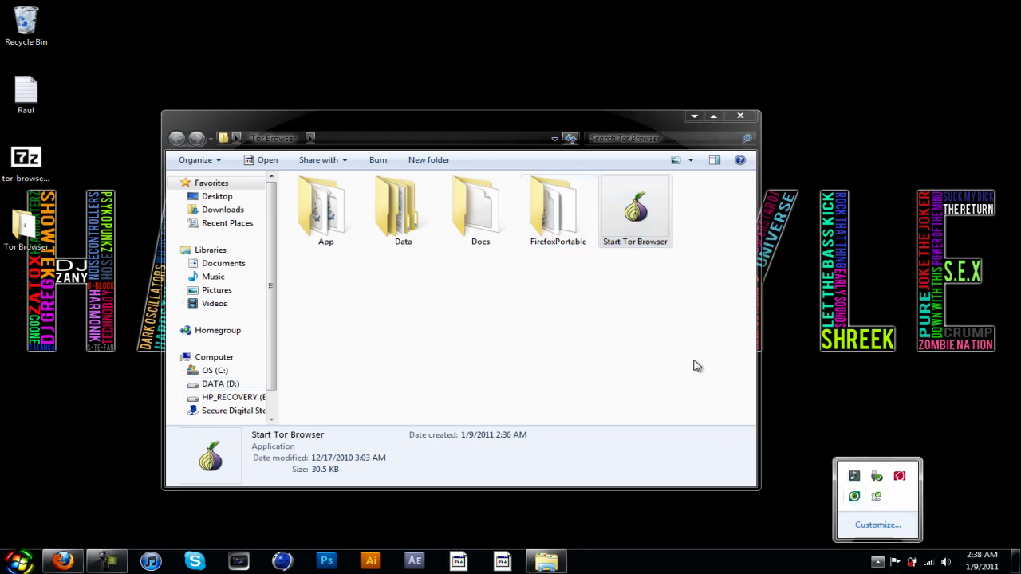
click(617, 292)
double_click(633, 235)
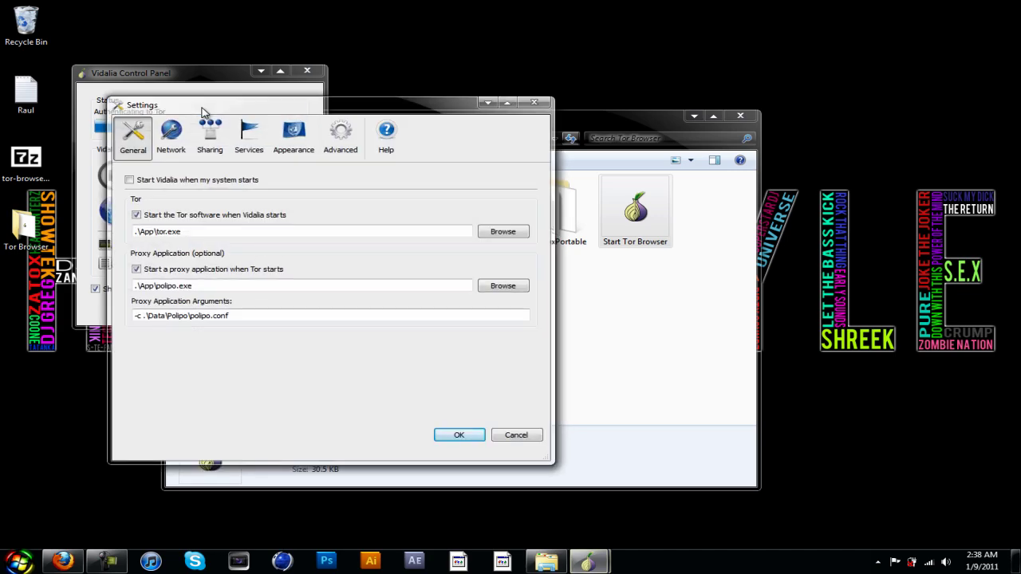
drag(387, 110, 631, 139)
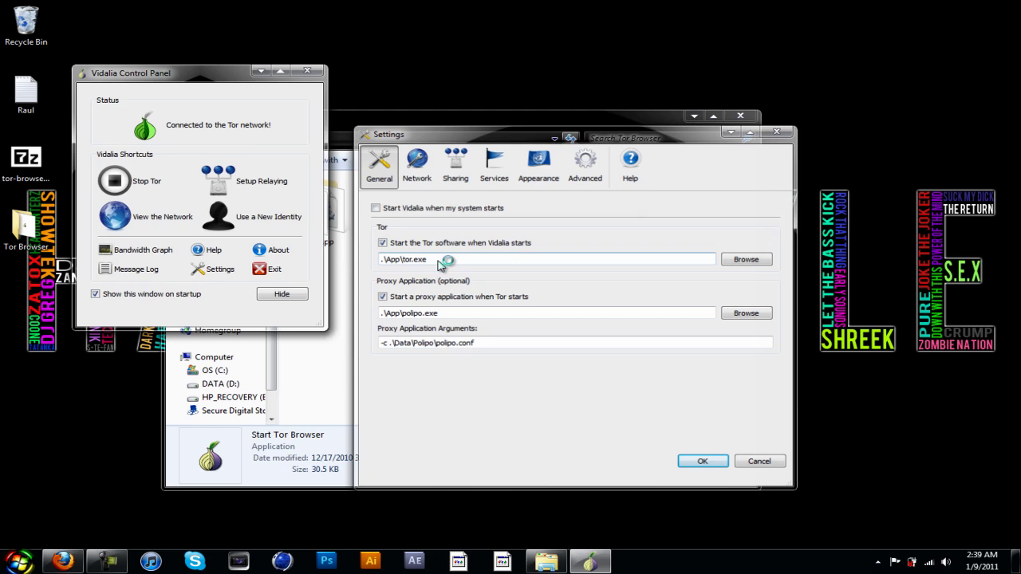
click(193, 269)
- Enable "My ISP blocks connections to the Tor network" in the Network settings, view the bridge-finding help, and disable the option again
click(416, 164)
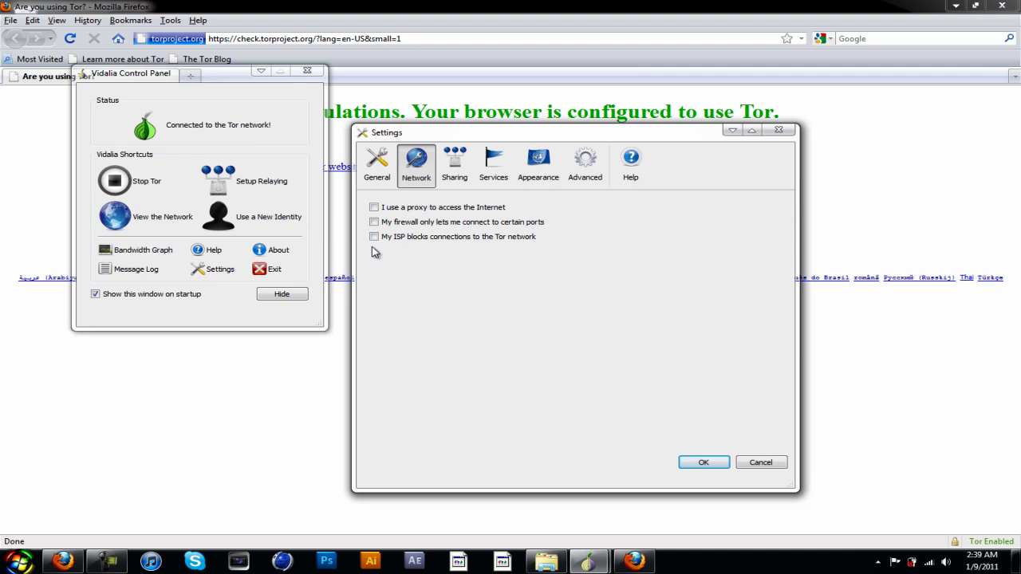
click(374, 238)
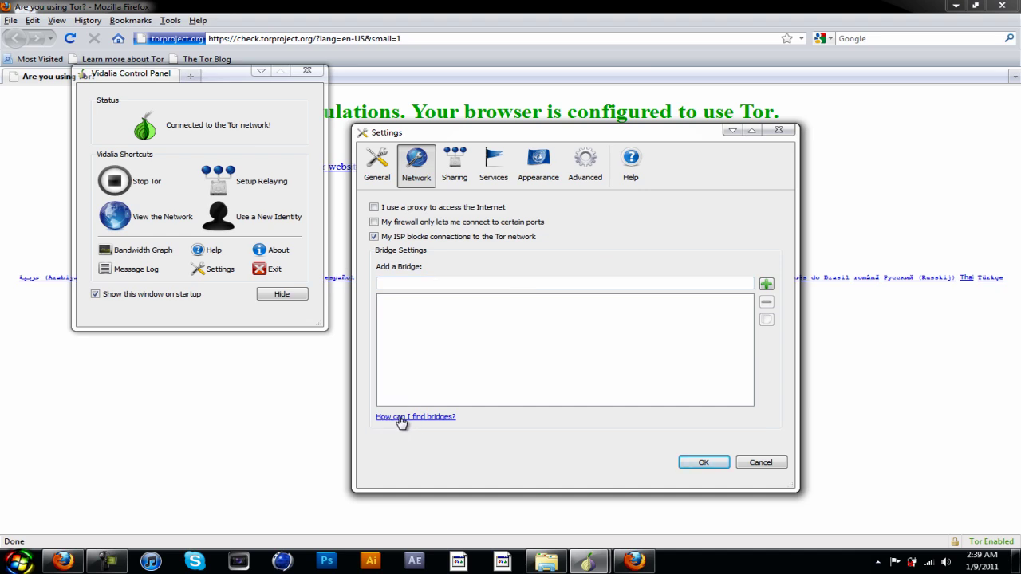
click(427, 421)
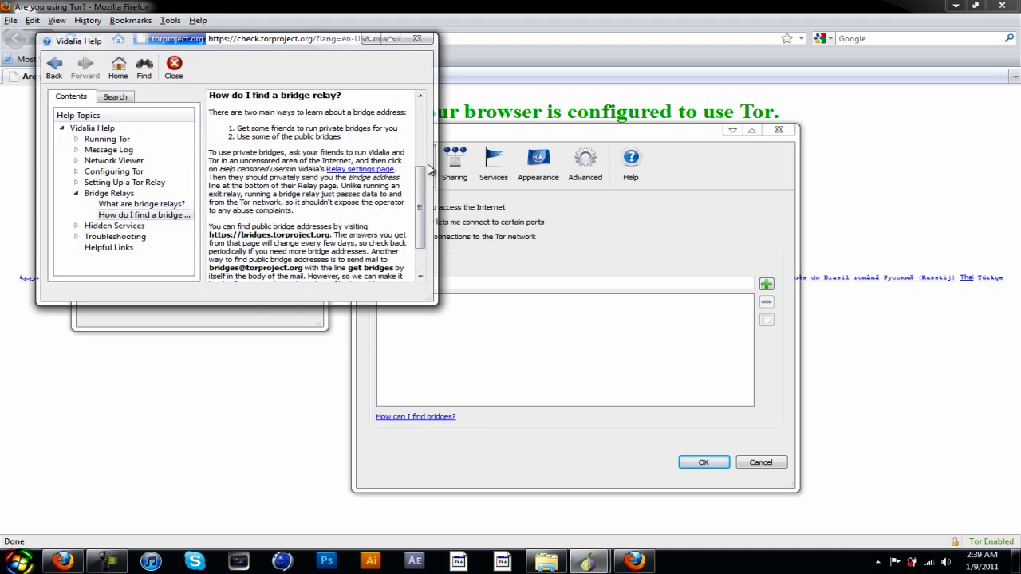
click(414, 42)
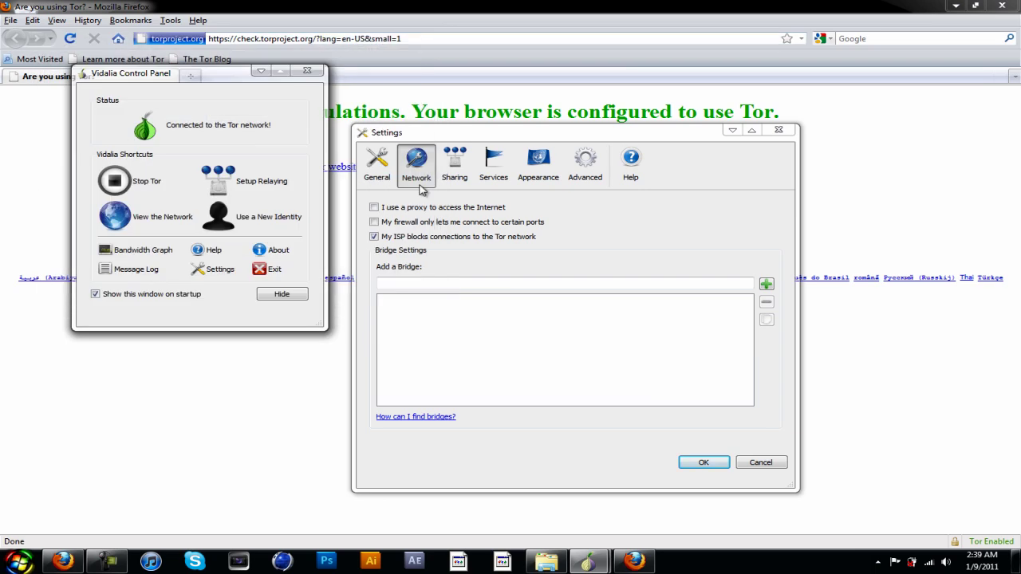
click(374, 238)
- Review Vidalia's Sharing, Services, Appearance and Advanced settings and open its help
click(453, 166)
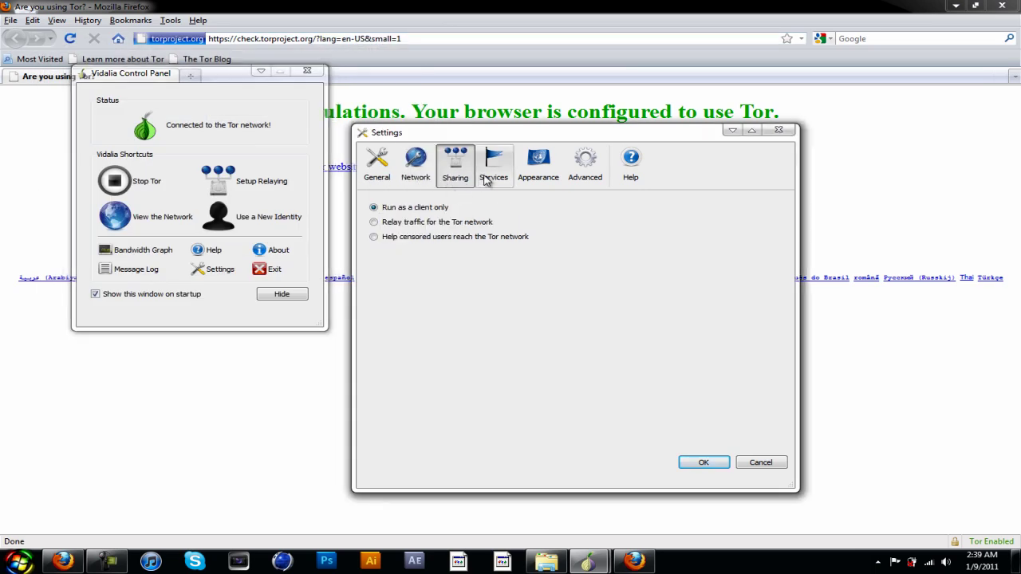
click(492, 168)
click(550, 171)
click(582, 170)
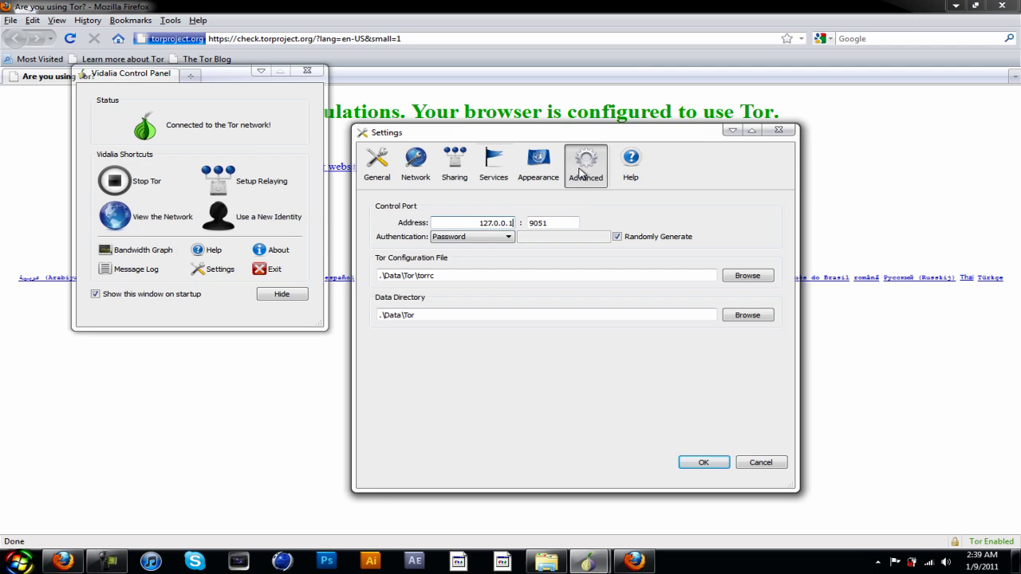
click(629, 169)
- Close the Tor browser, Vidalia Help, Settings and Control Panel windows, and the Tor Browser folder
click(440, 40)
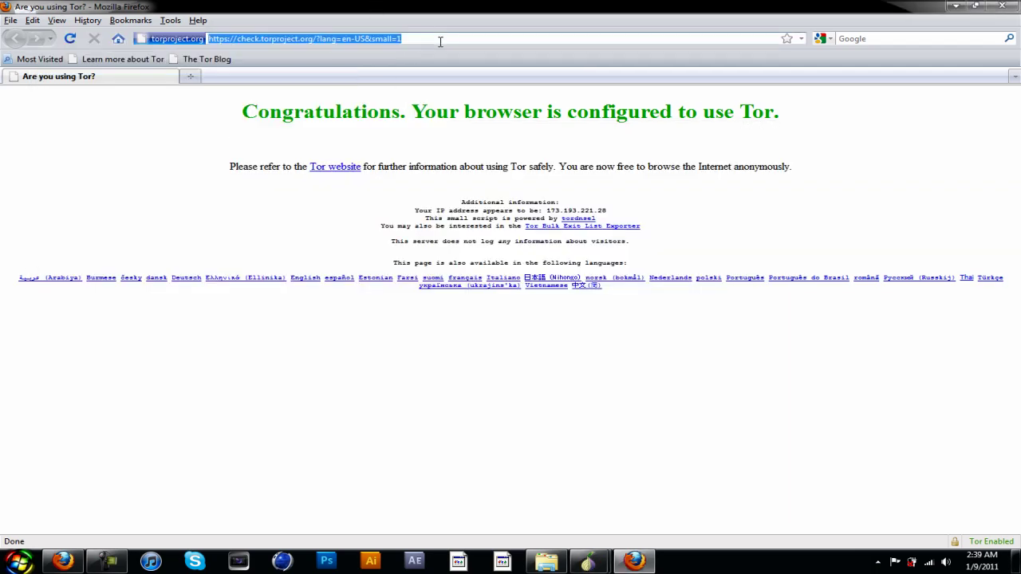
click(1002, 5)
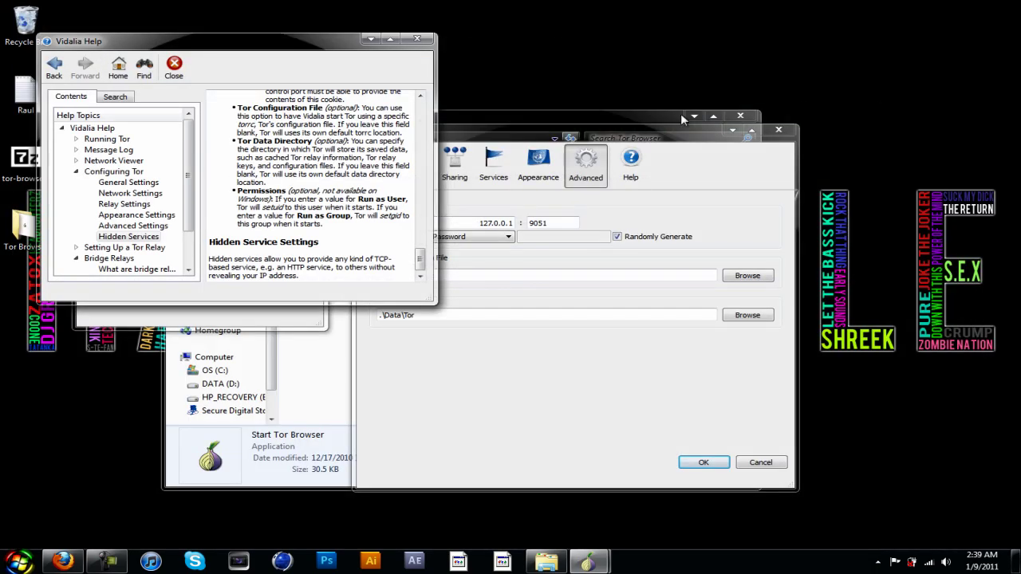
click(416, 39)
click(779, 129)
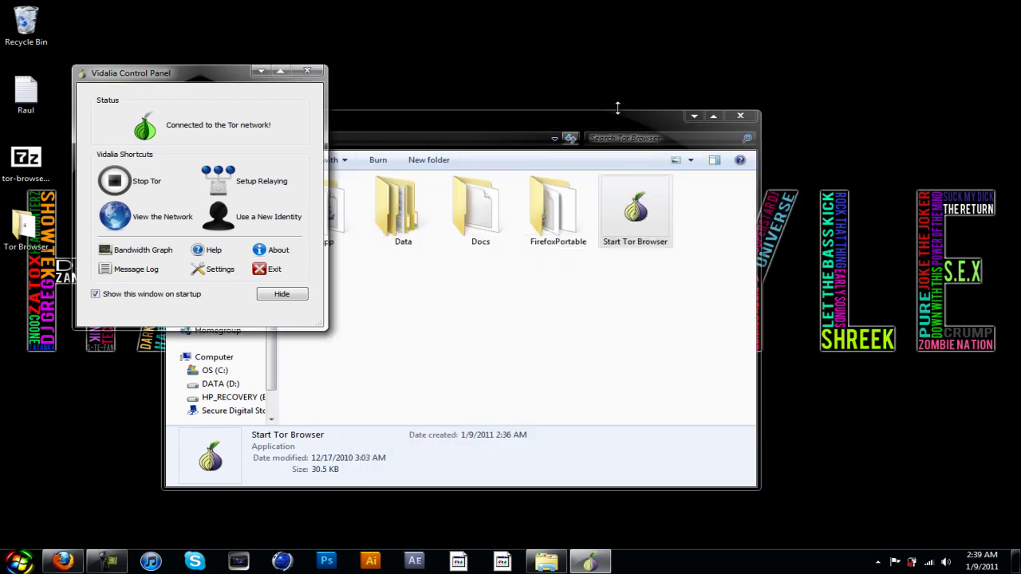
click(309, 72)
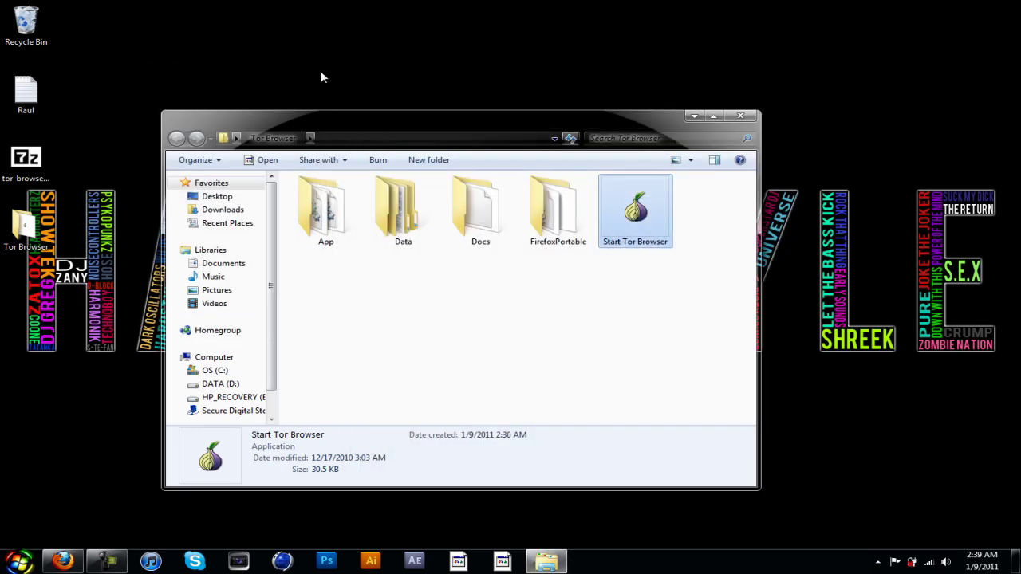
click(737, 120)
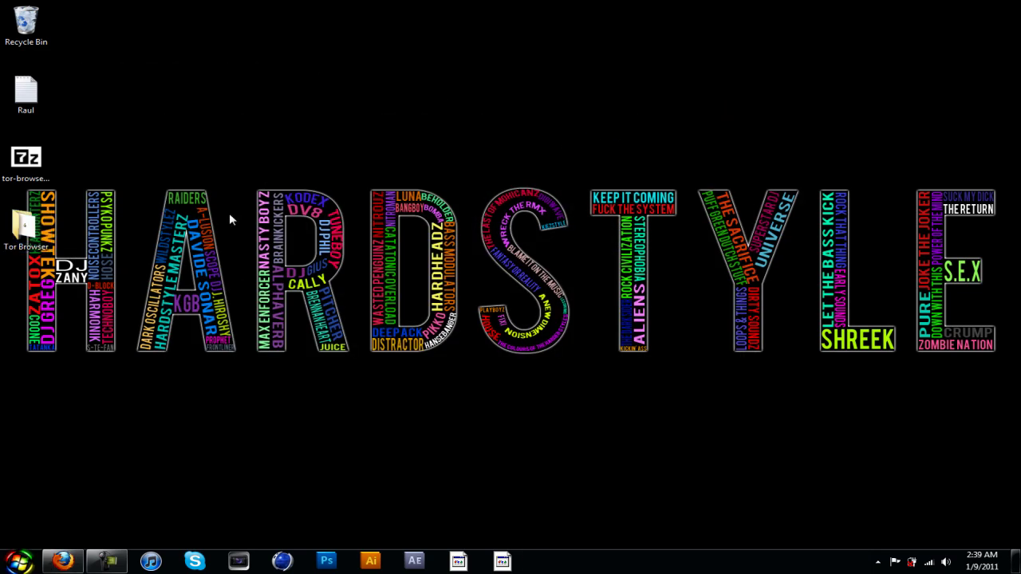